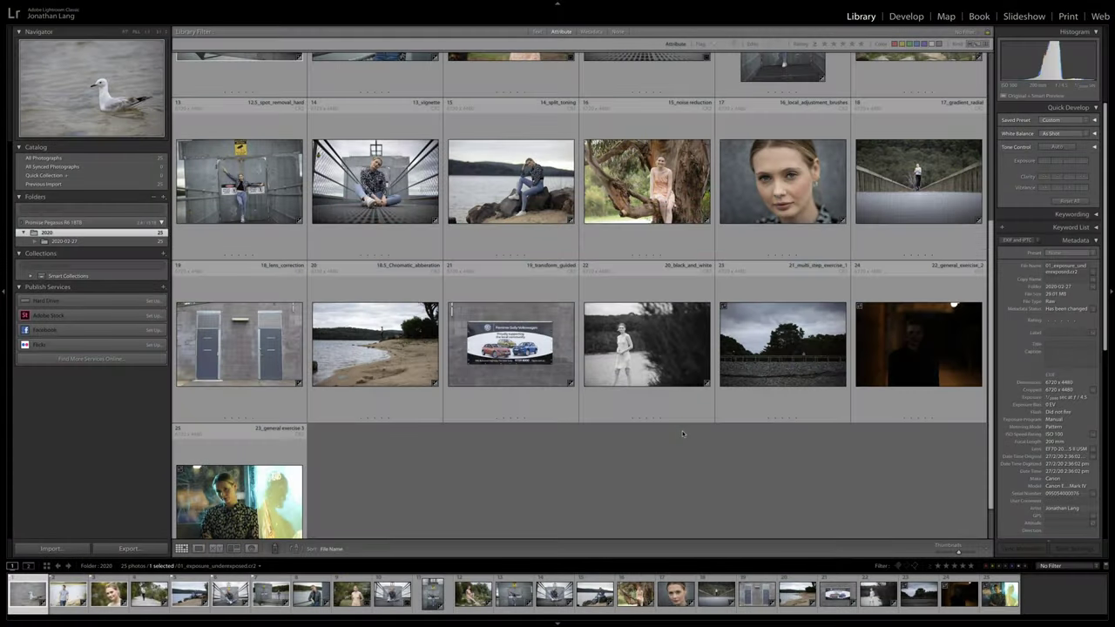
Filter the Library grid by flag so only the 6 flagged of 25 photos show
{"action": "scroll", "coordinate": [682, 430], "scroll_direction": "up", "scroll_amount": 5}
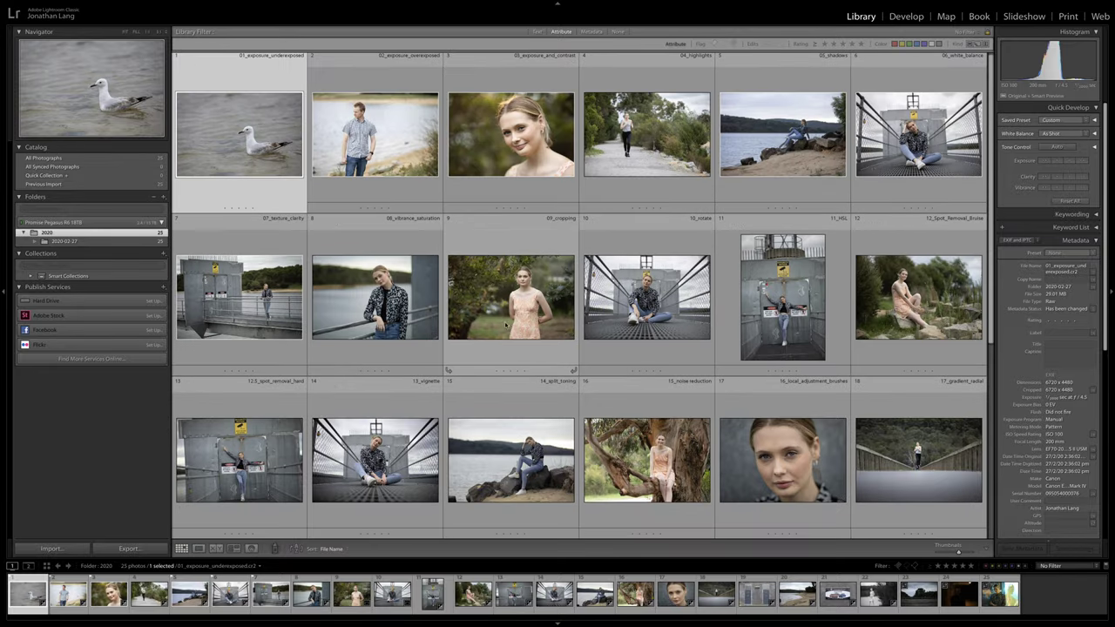
{"action": "mouse_move", "coordinate": [511, 296]}
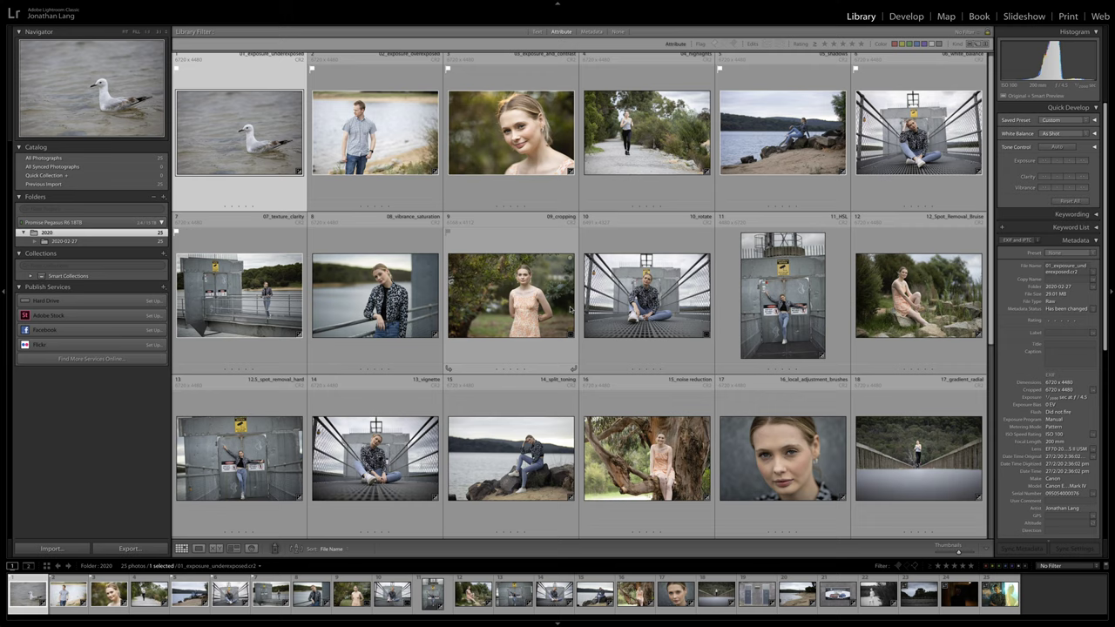
{"action": "left_click", "coordinate": [609, 309]}
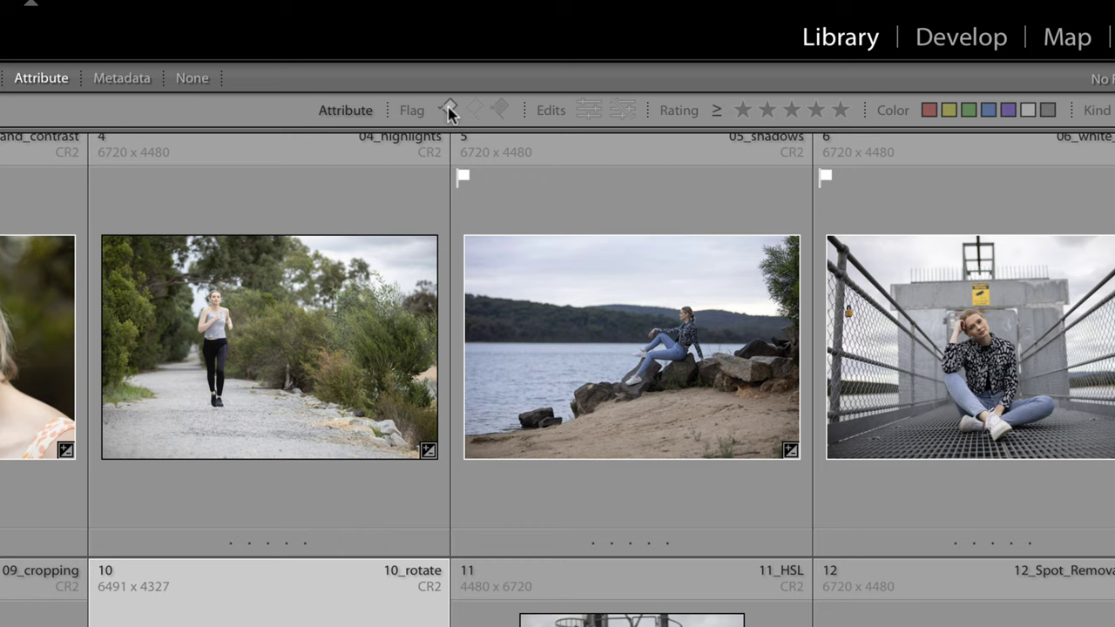
{"action": "left_click", "coordinate": [449, 110]}
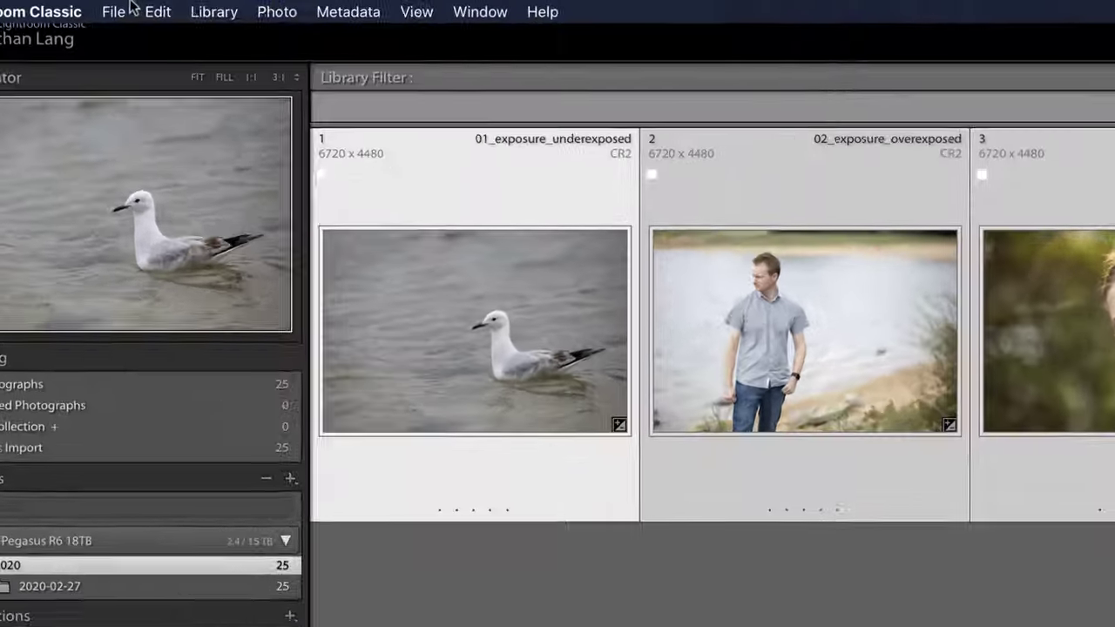
Bring up File > Export for the six flagged files and expand the Export To dropdown
{"action": "left_click", "coordinate": [100, 2]}
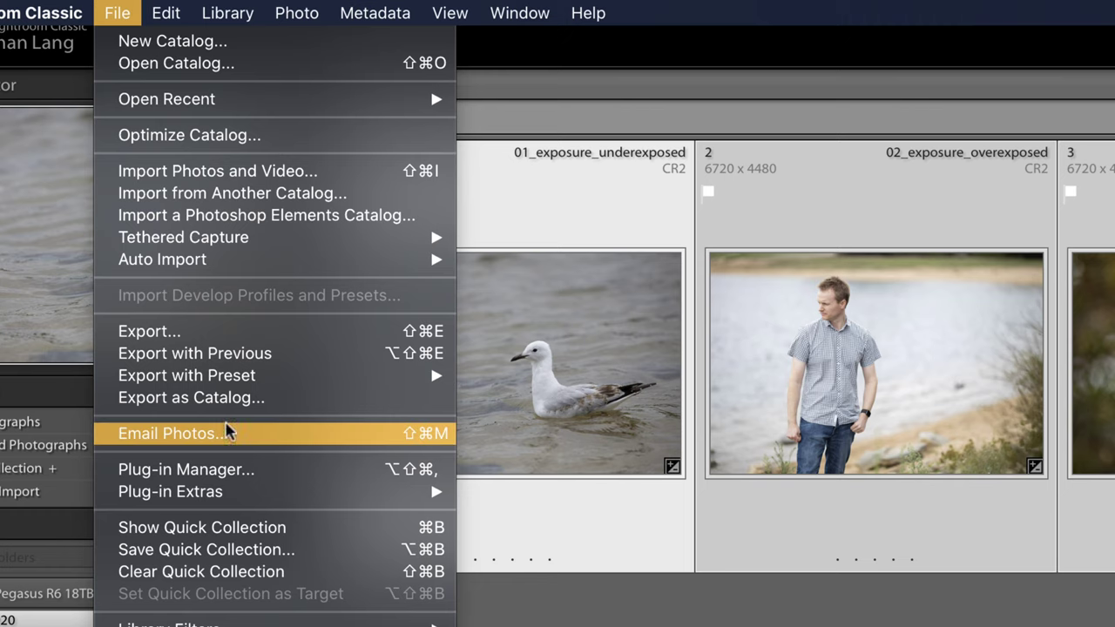
{"action": "left_click", "coordinate": [241, 333]}
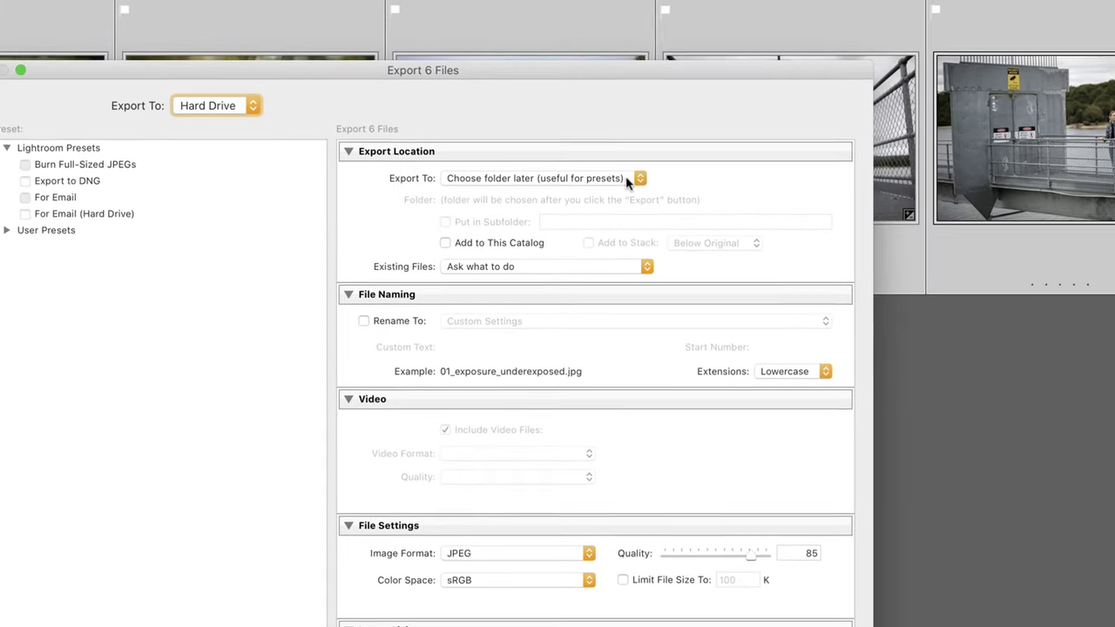
{"action": "left_click", "coordinate": [624, 182]}
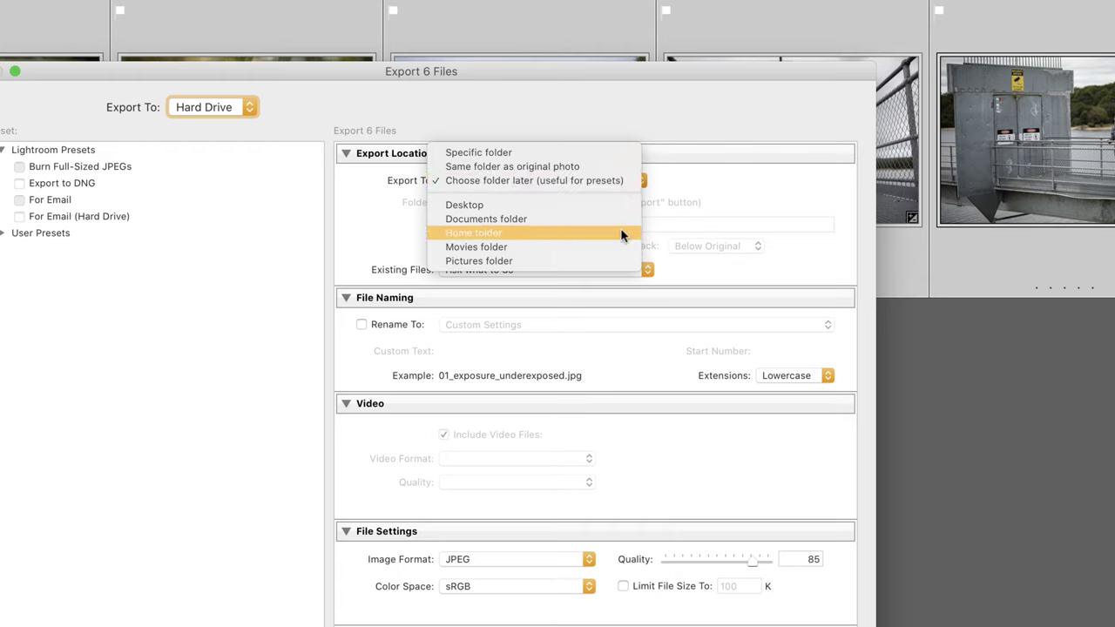
Set Export To 'Choose folder later' and leave Rename To off to keep original names
{"action": "left_click", "coordinate": [632, 179]}
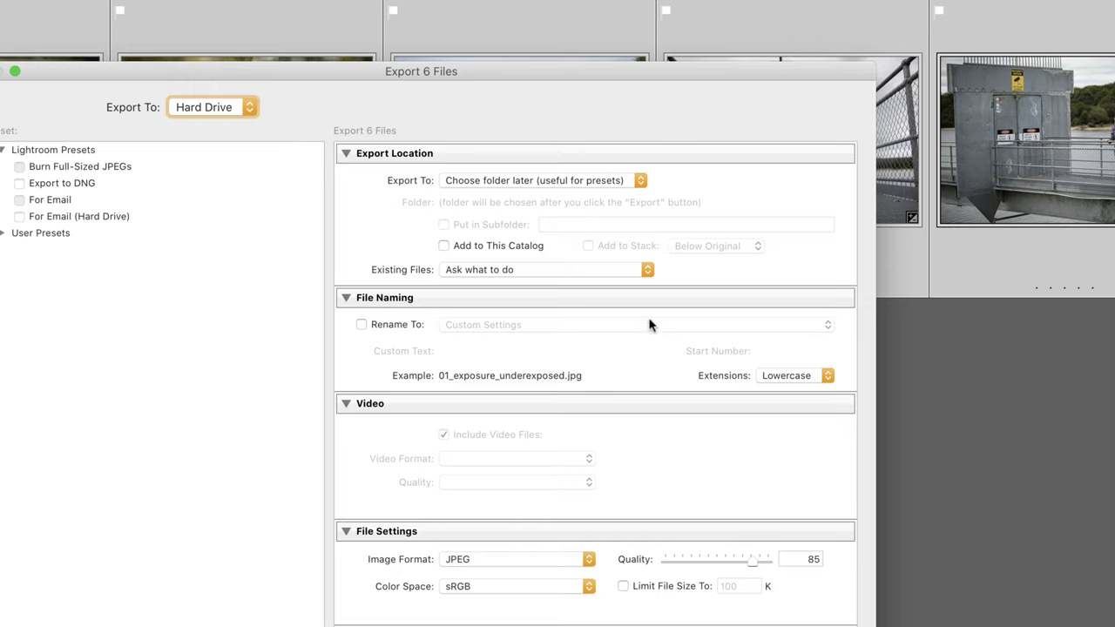
{"action": "left_click", "coordinate": [420, 326]}
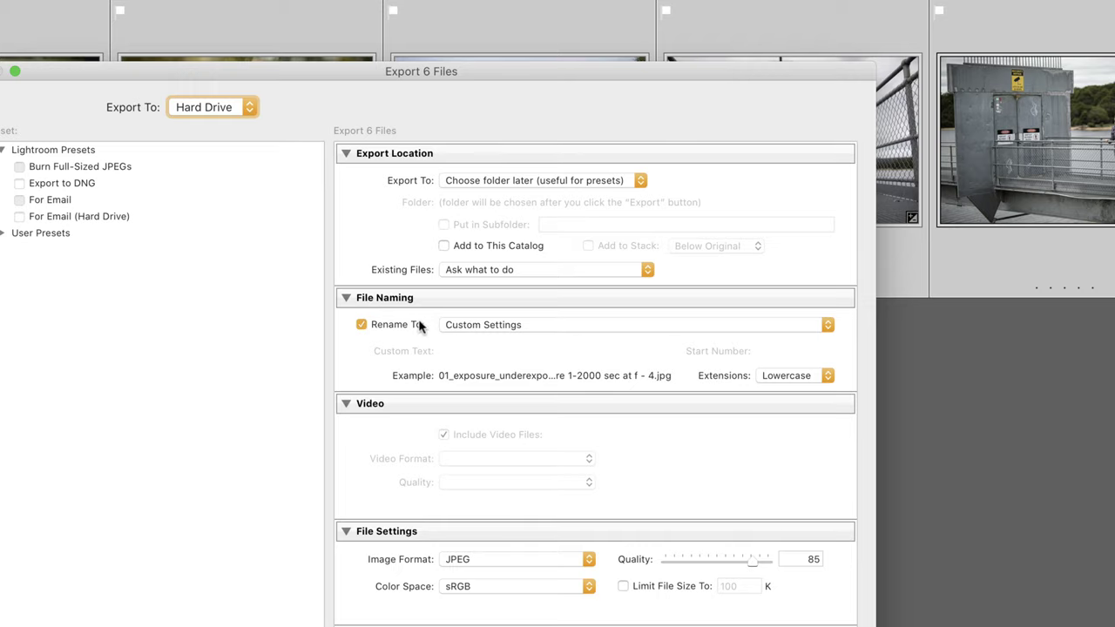
{"action": "left_click", "coordinate": [607, 327]}
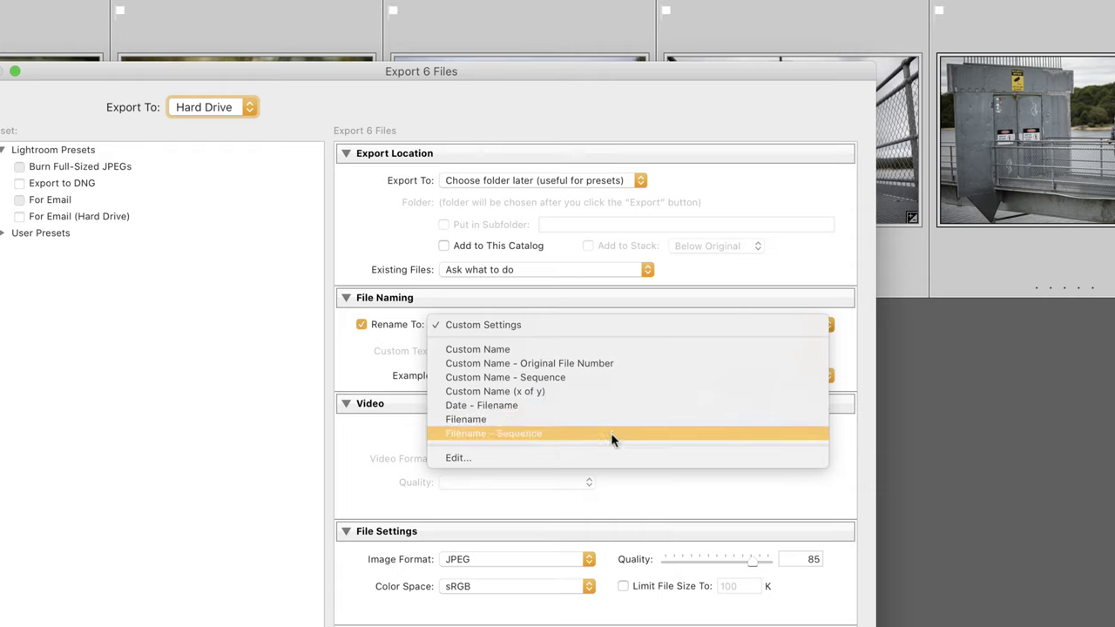
{"action": "left_click", "coordinate": [394, 335]}
{"action": "left_click", "coordinate": [362, 325]}
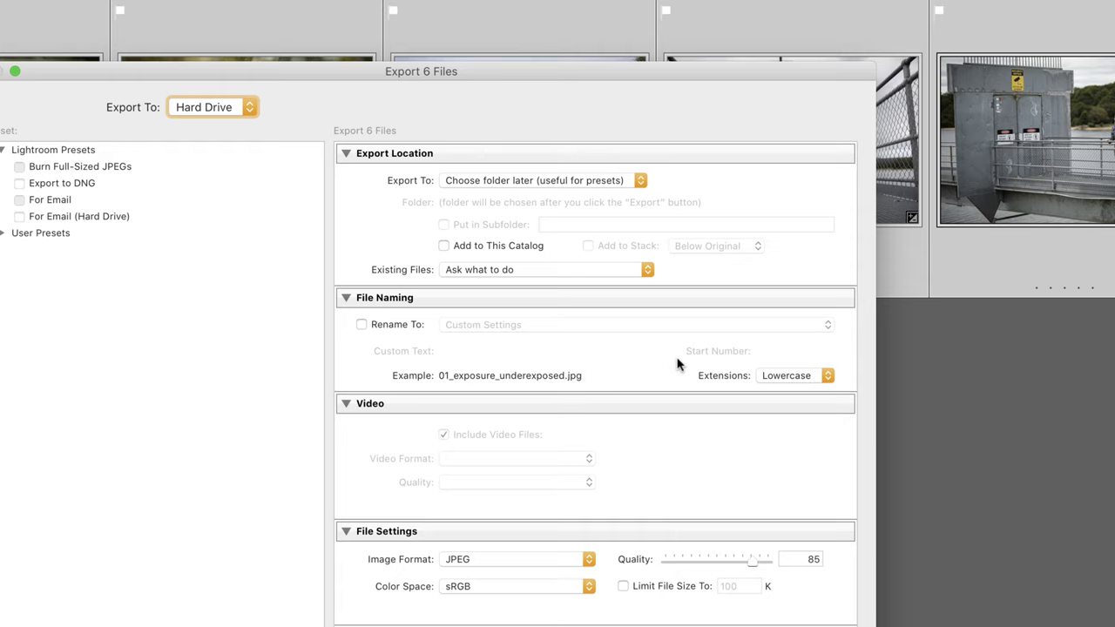
In File Settings, keep Image Format as JPEG and Color Space as sRGB
{"action": "scroll", "coordinate": [675, 365], "scroll_direction": "down", "scroll_amount": 3}
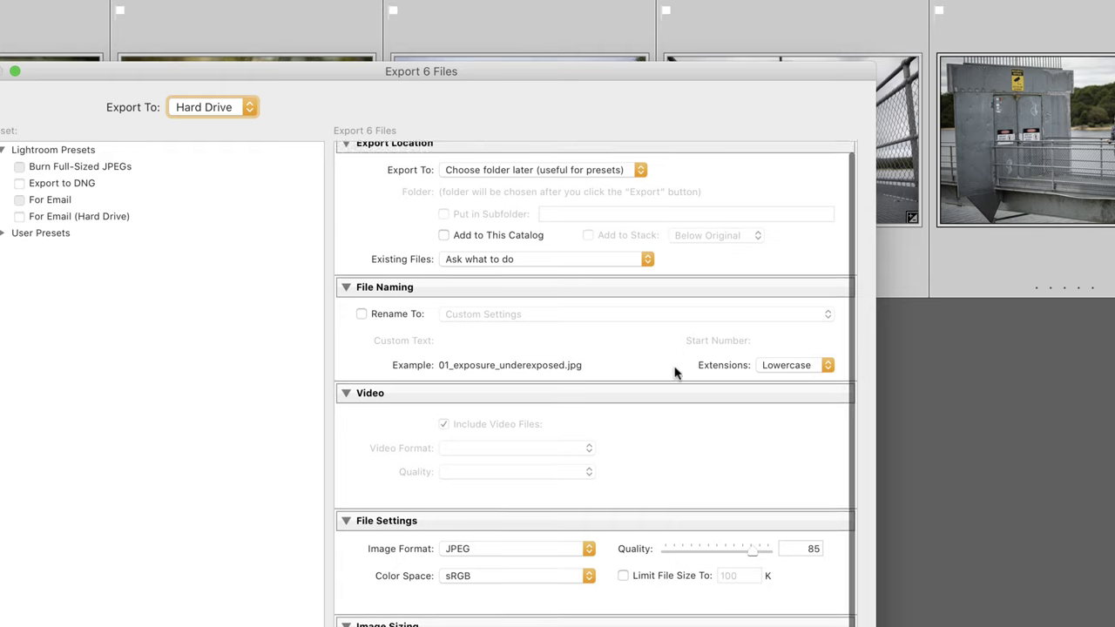
{"action": "scroll", "coordinate": [675, 372], "scroll_direction": "down", "scroll_amount": 2}
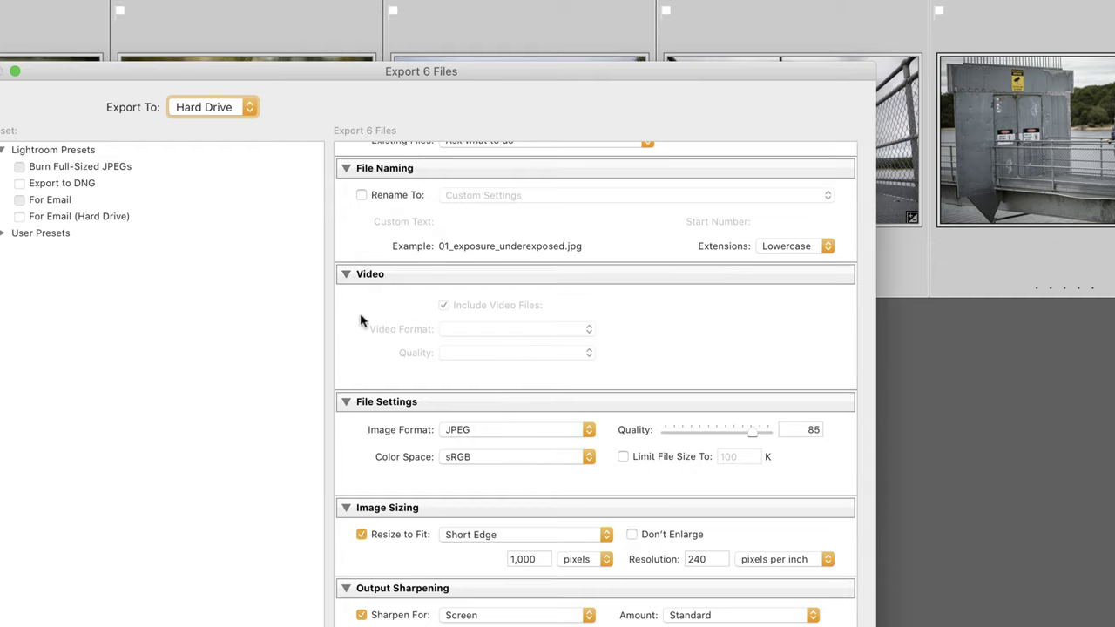
{"action": "scroll", "coordinate": [360, 313], "scroll_direction": "down", "scroll_amount": 1}
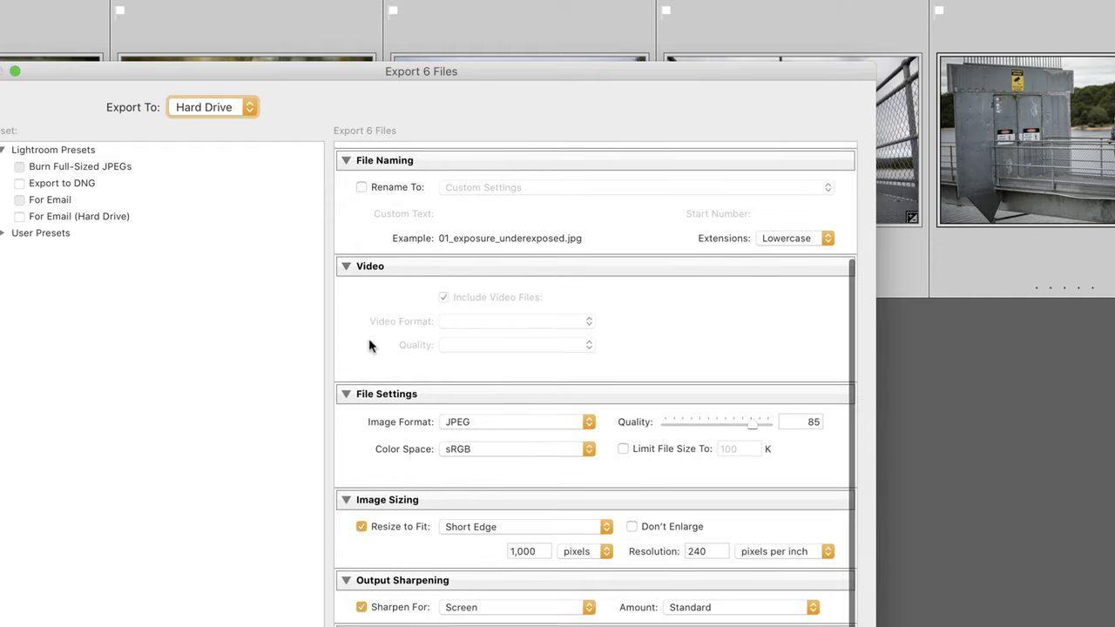
{"action": "left_click", "coordinate": [574, 426]}
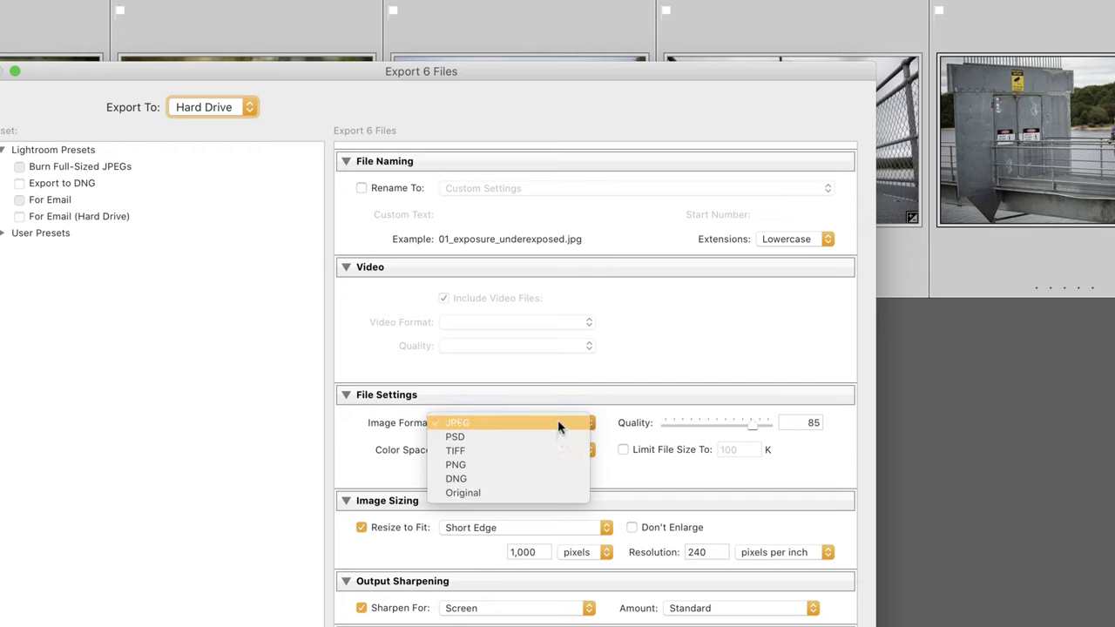
{"action": "left_click", "coordinate": [557, 424]}
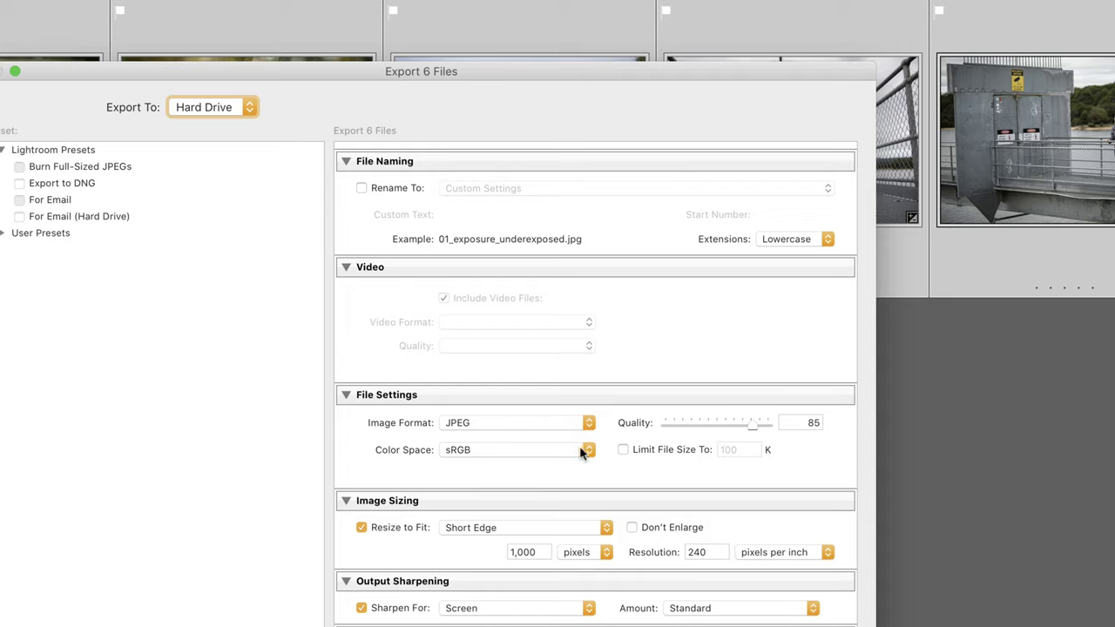
{"action": "left_click", "coordinate": [583, 451]}
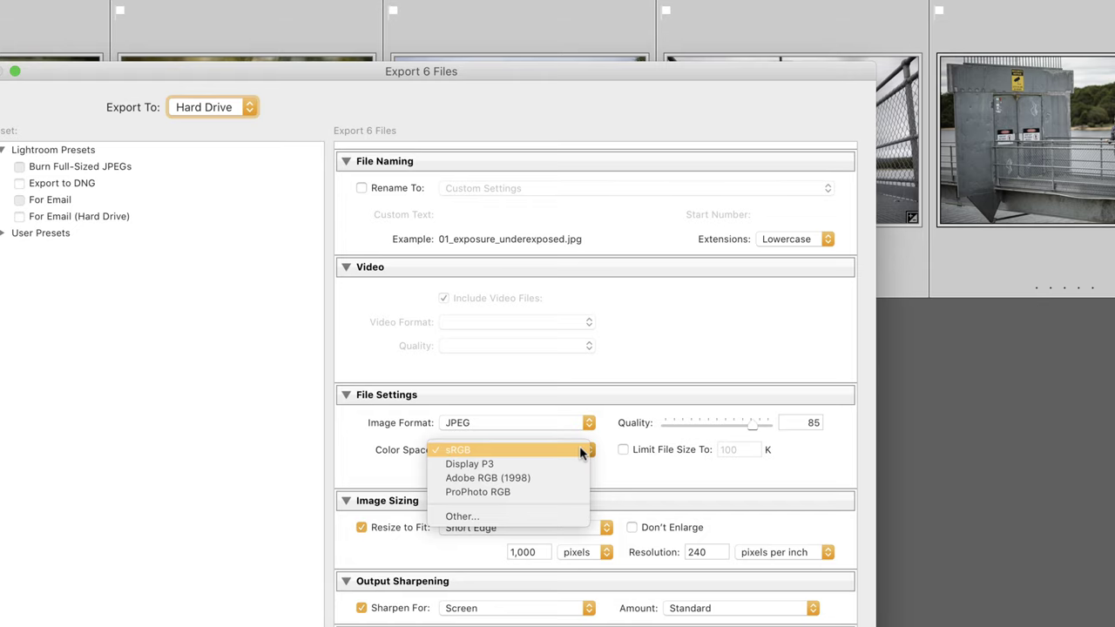
{"action": "left_click", "coordinate": [580, 450]}
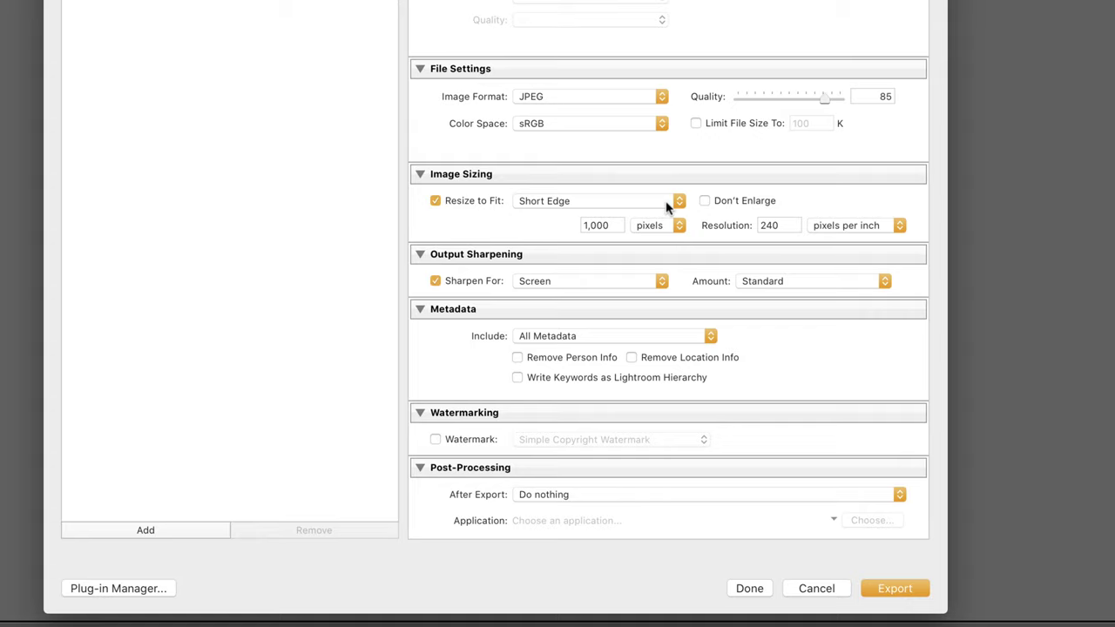
Uncheck Resize to Fit, leaving the resize options unchanged, so photos export full size
{"action": "left_click", "coordinate": [667, 202]}
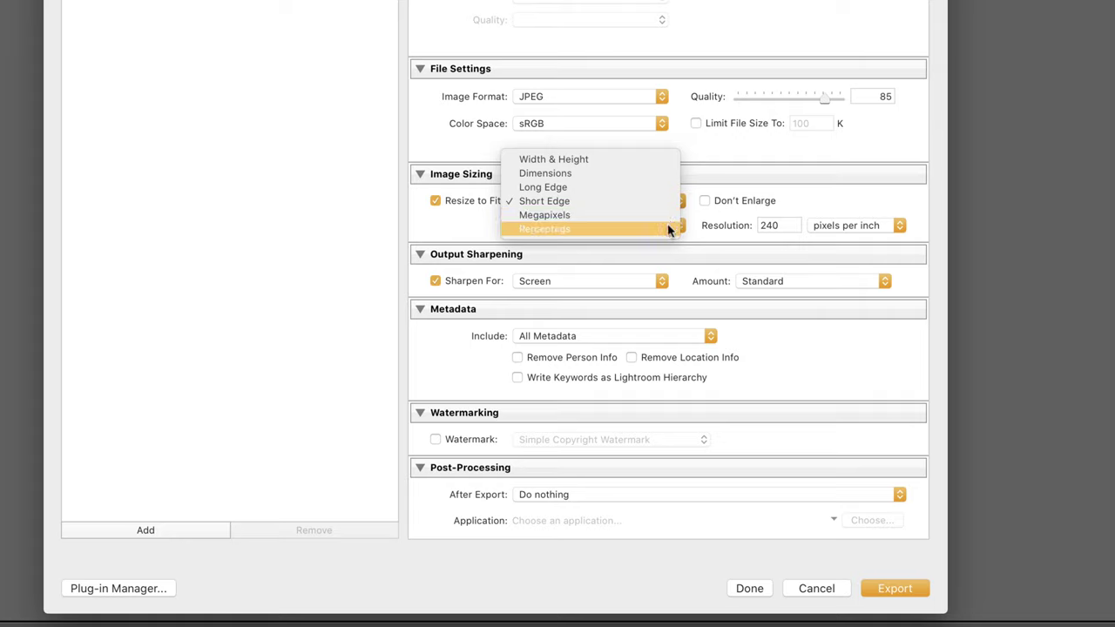
{"action": "left_click", "coordinate": [438, 219]}
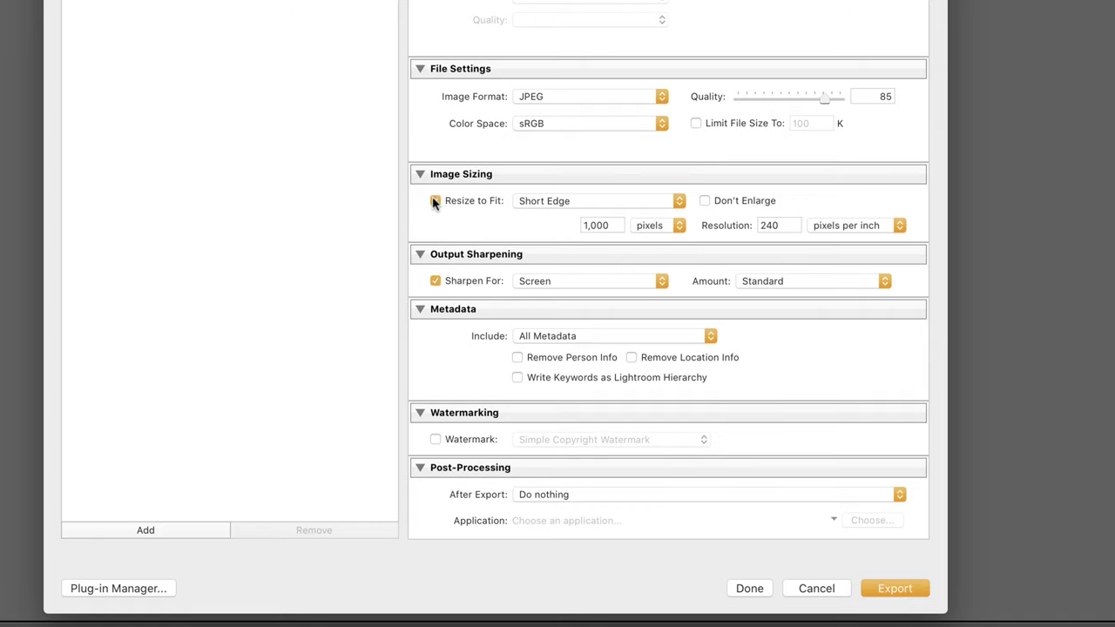
{"action": "left_click", "coordinate": [435, 201]}
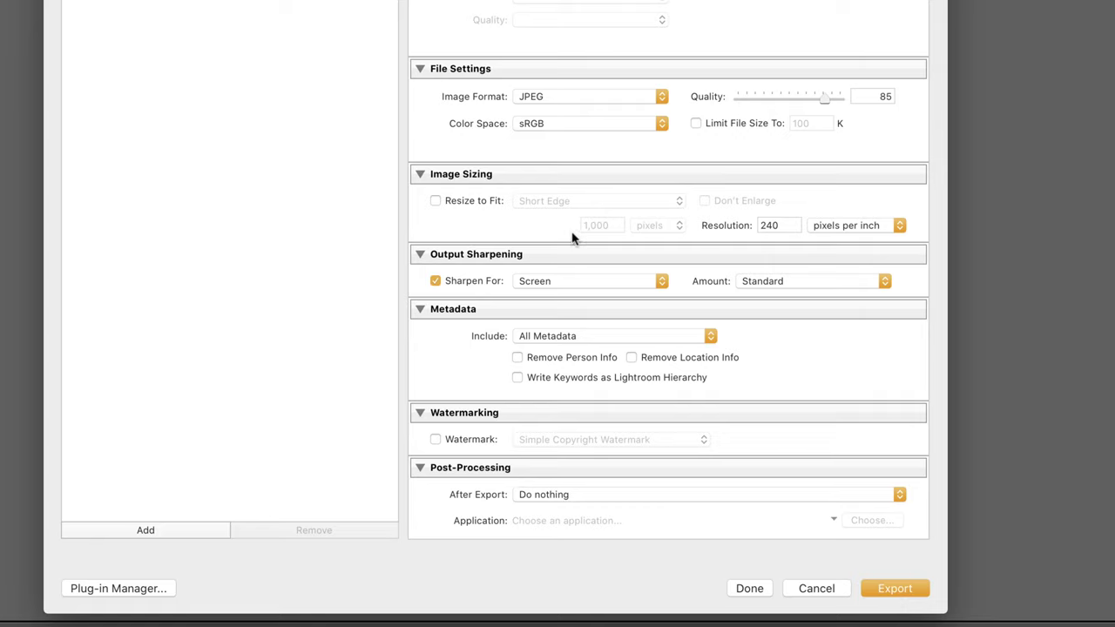
Keep output sharpening for Screen at Standard amount and include All Metadata
{"action": "left_click", "coordinate": [636, 282]}
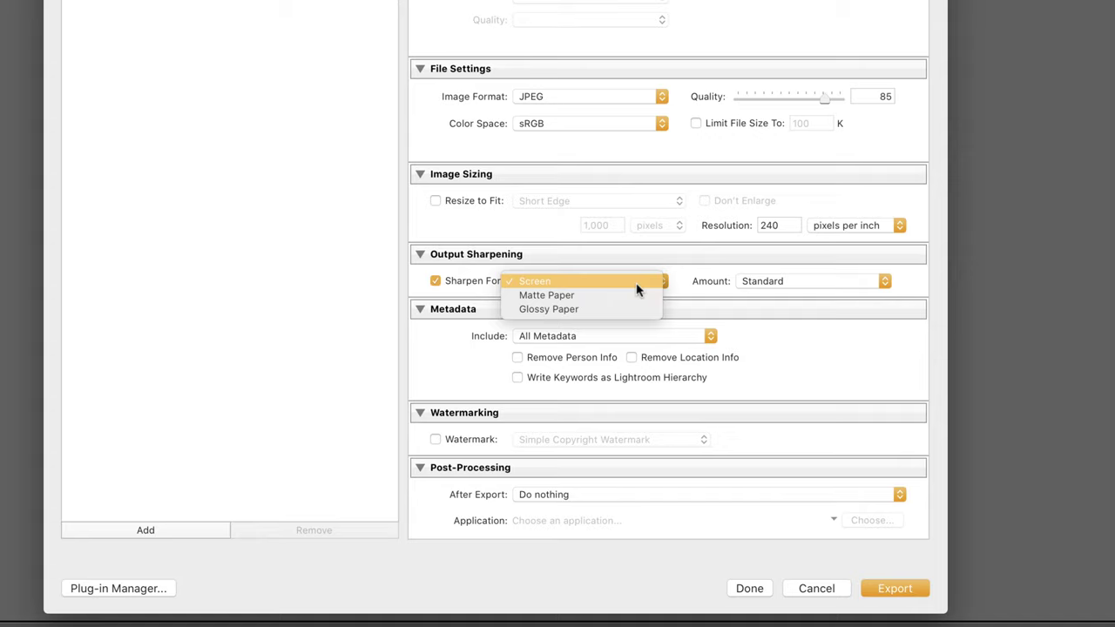
{"action": "left_click", "coordinate": [635, 283]}
{"action": "left_click", "coordinate": [772, 280]}
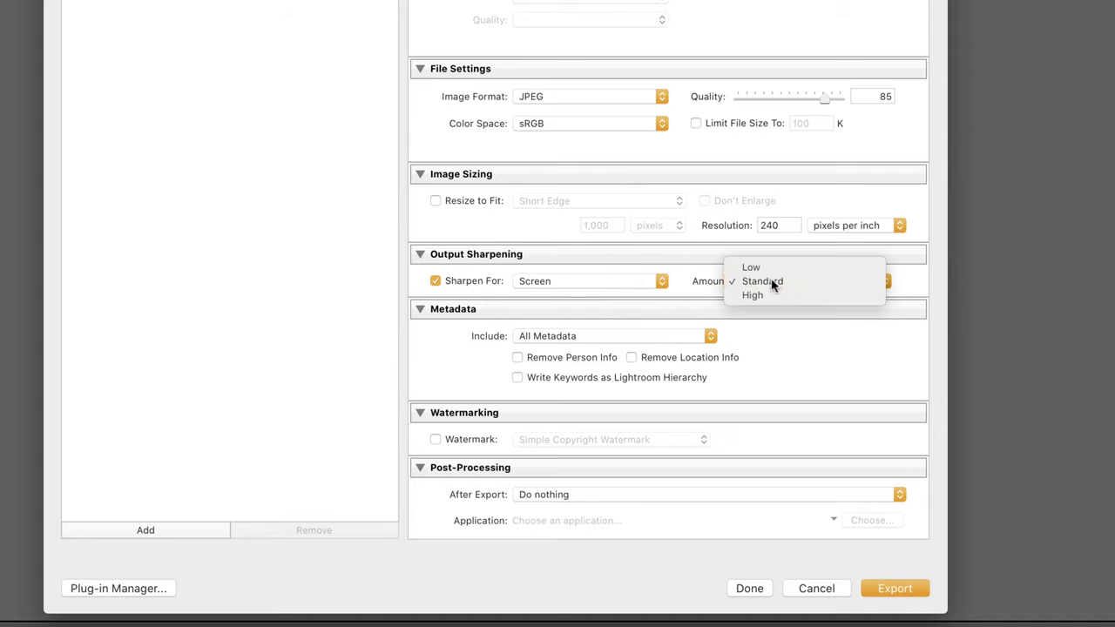
{"action": "left_click", "coordinate": [772, 281]}
{"action": "left_click", "coordinate": [710, 336]}
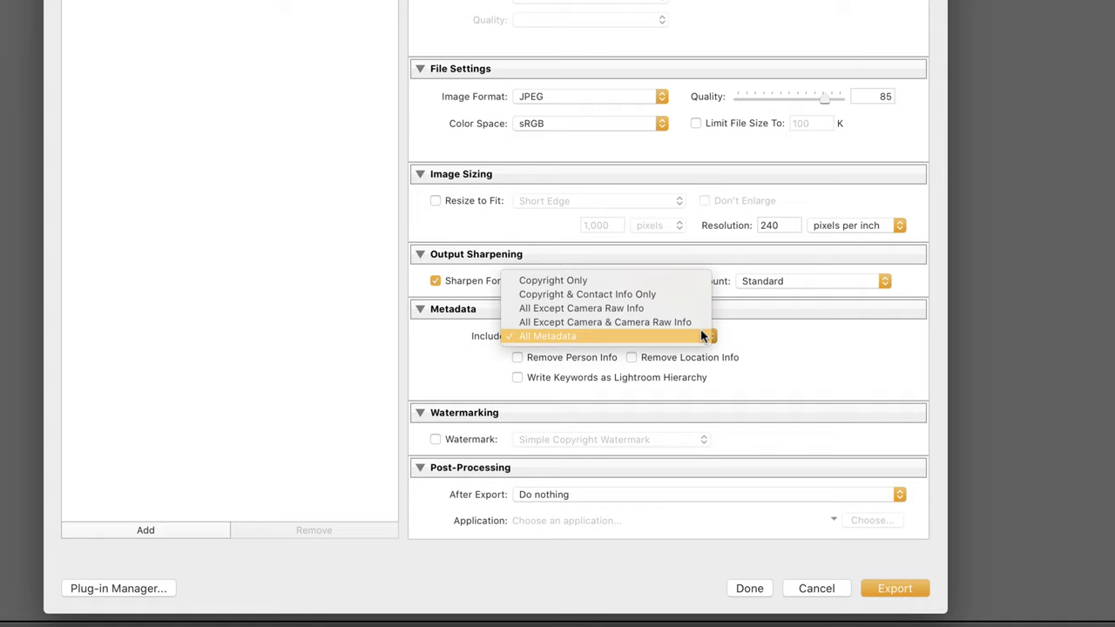
{"action": "left_click", "coordinate": [702, 335]}
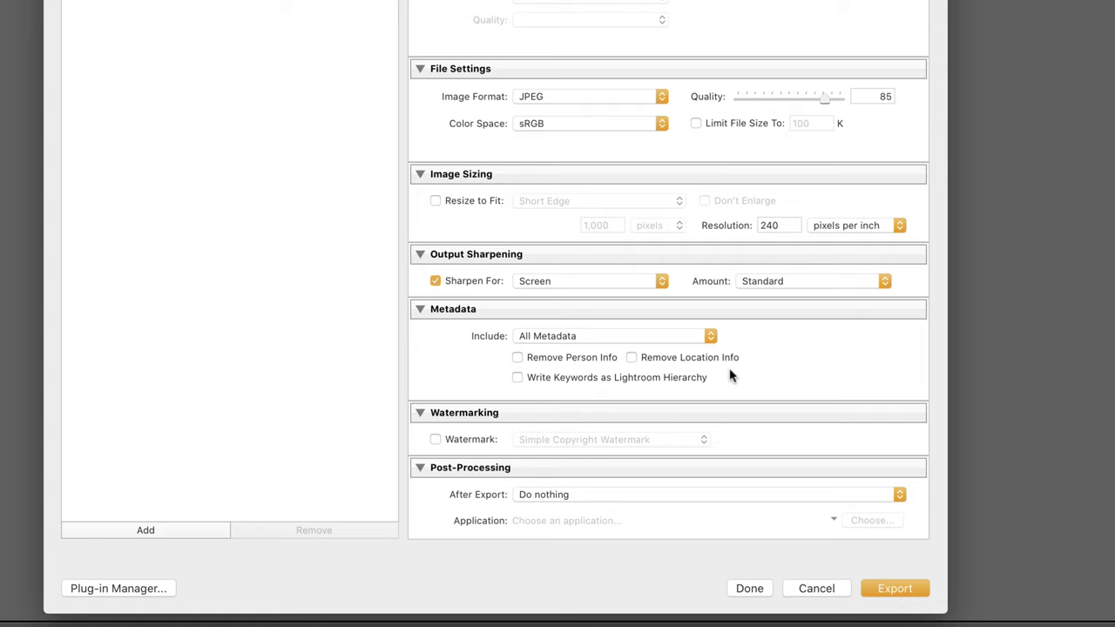
Enable Remove Person Info and Remove Location Info for the exported photos
{"action": "left_click", "coordinate": [573, 360]}
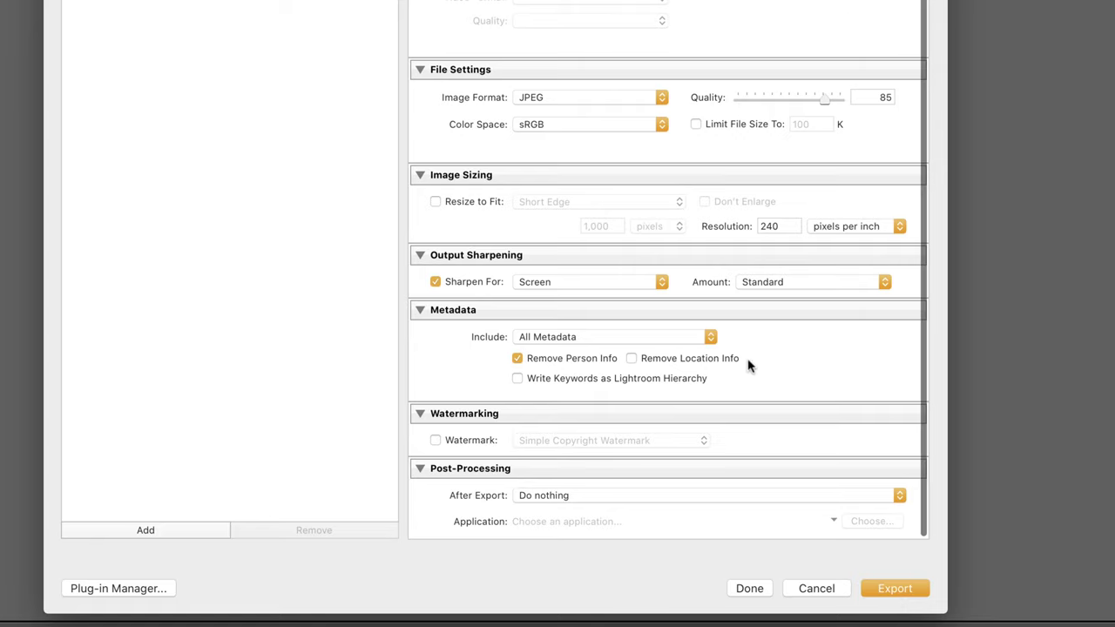
{"action": "left_click", "coordinate": [714, 360]}
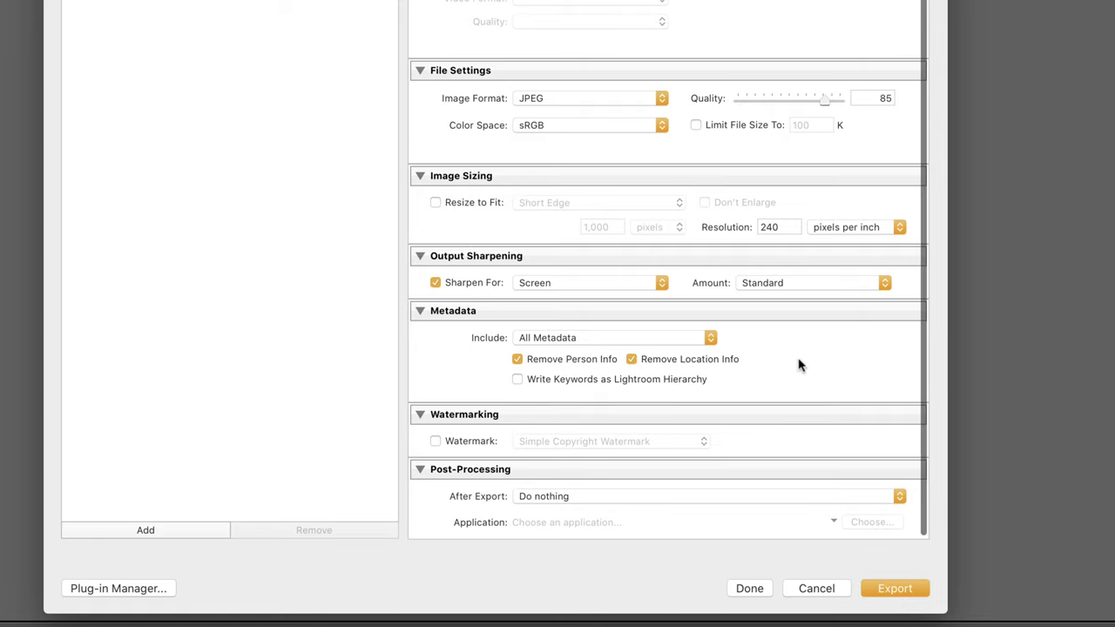
{"action": "scroll", "coordinate": [799, 364], "scroll_direction": "down", "scroll_amount": 1}
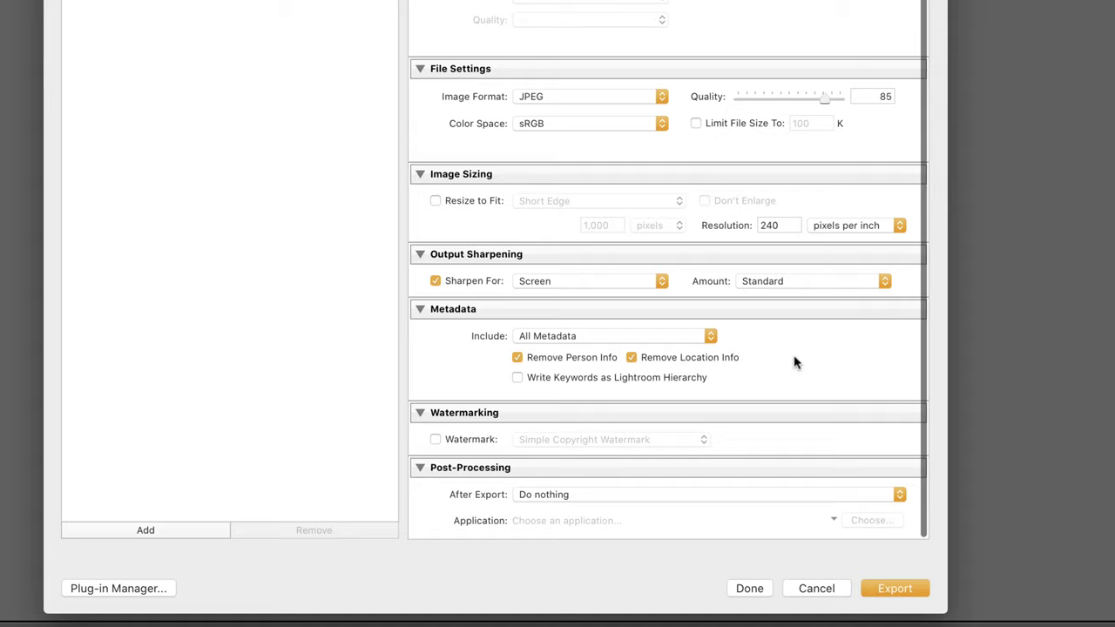
{"action": "left_click", "coordinate": [478, 442]}
{"action": "left_click", "coordinate": [586, 439]}
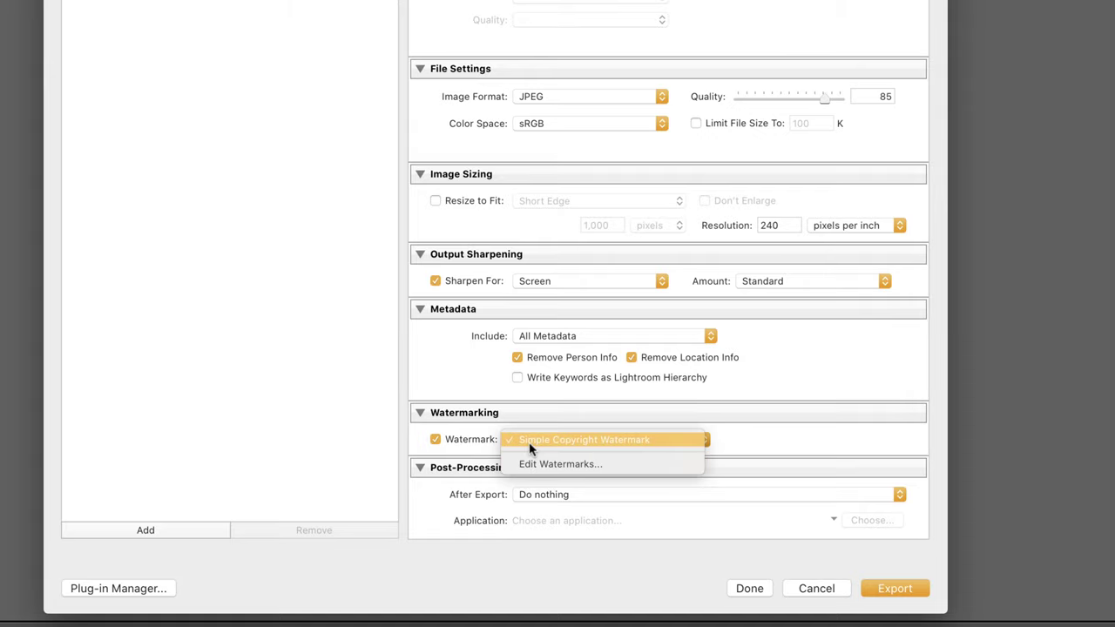
{"action": "left_click", "coordinate": [435, 440]}
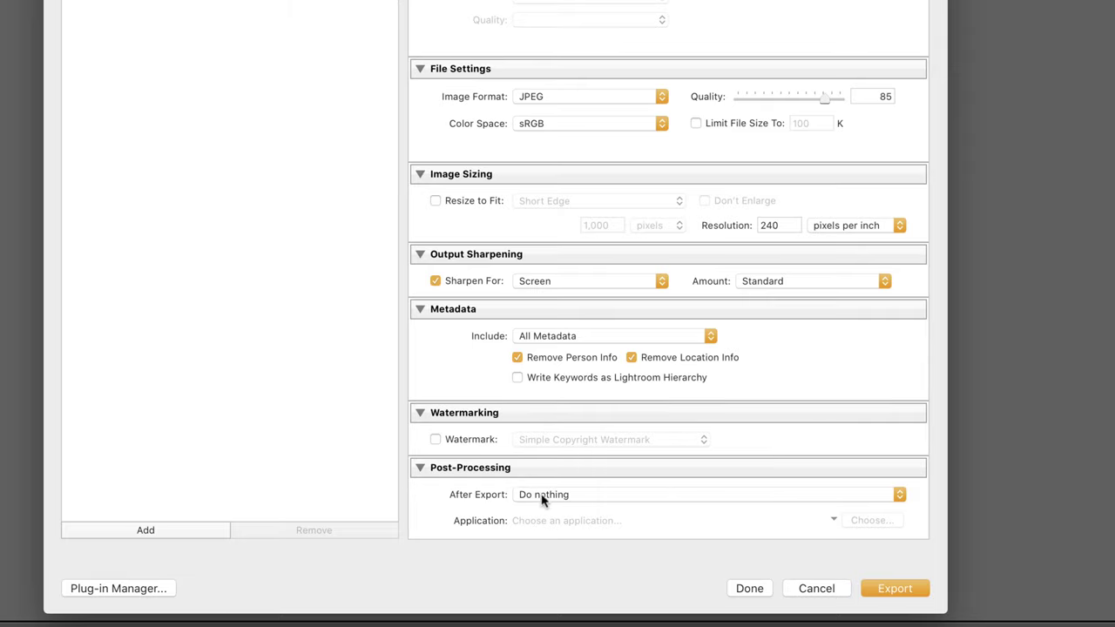
{"action": "left_click", "coordinate": [577, 498]}
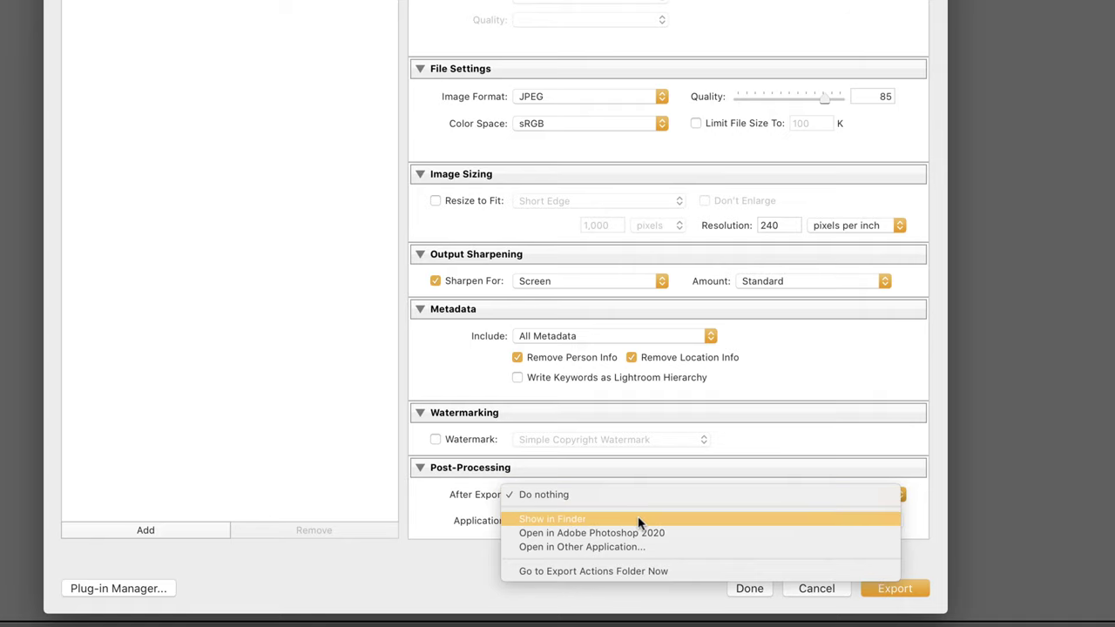
{"action": "left_click", "coordinate": [703, 493]}
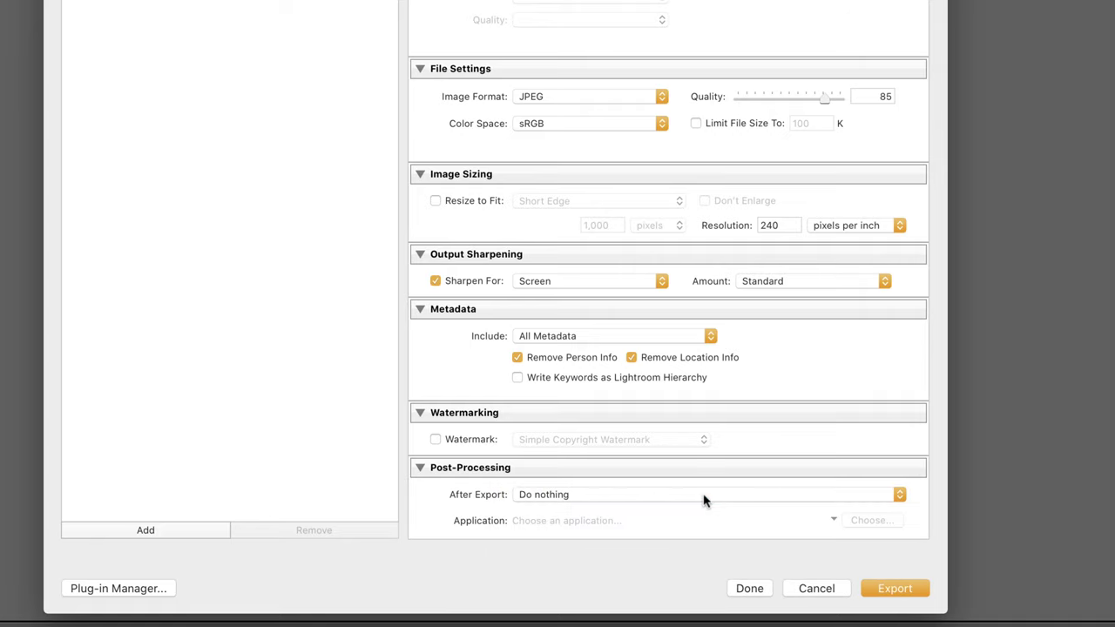
Start the export and create a Desktop folder named '12345_SMITH_Assignment2'
{"action": "left_click", "coordinate": [881, 590]}
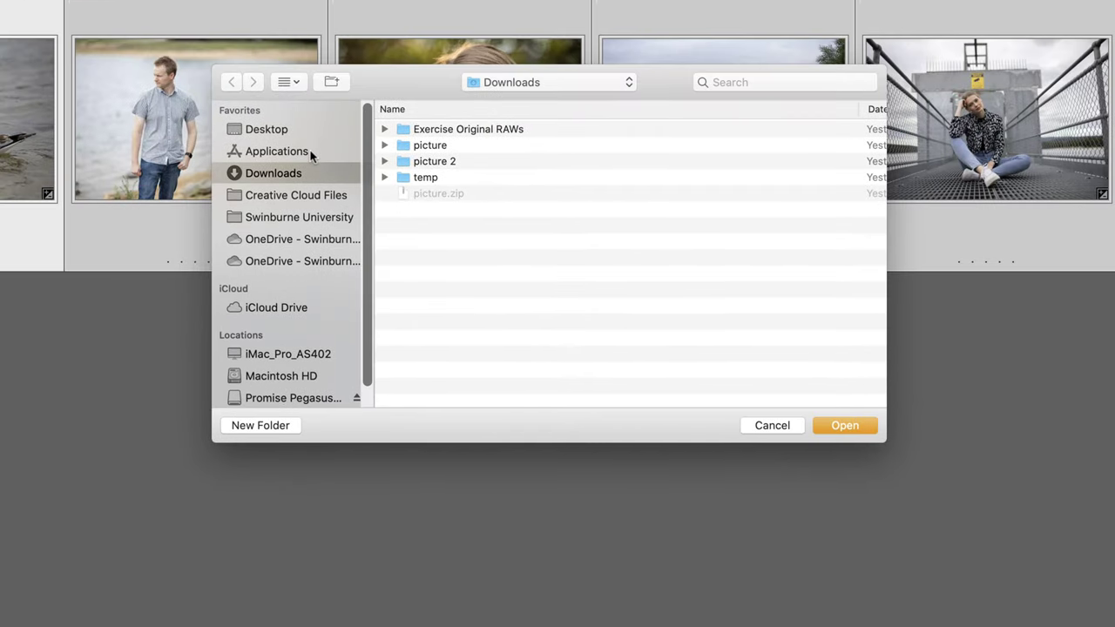
{"action": "left_click", "coordinate": [301, 131]}
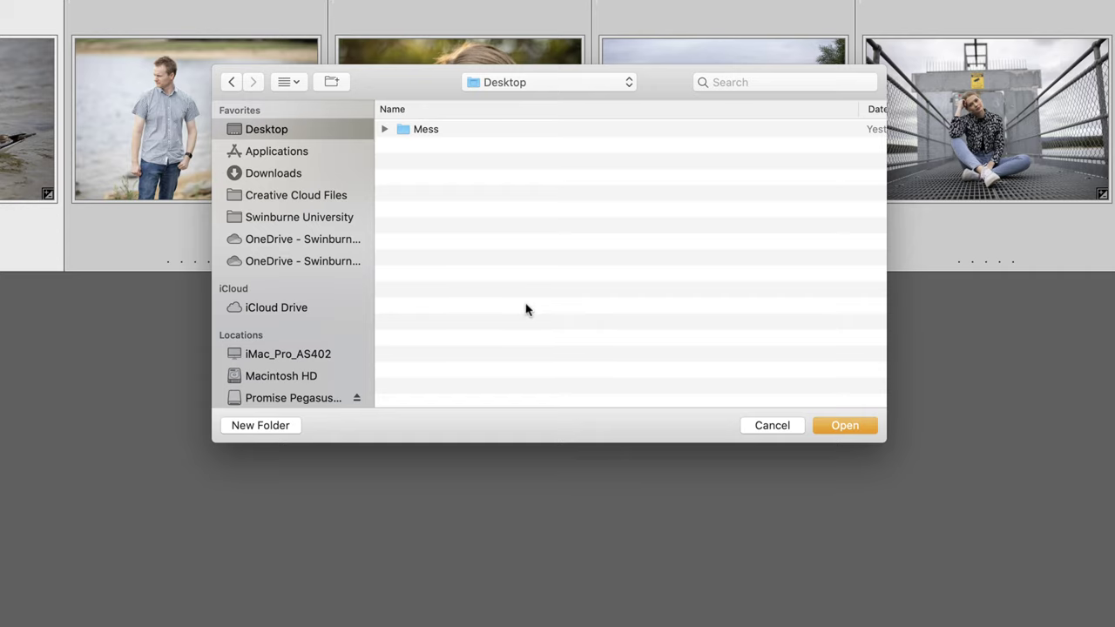
{"action": "left_click", "coordinate": [275, 430]}
{"action": "type", "text": "1"}
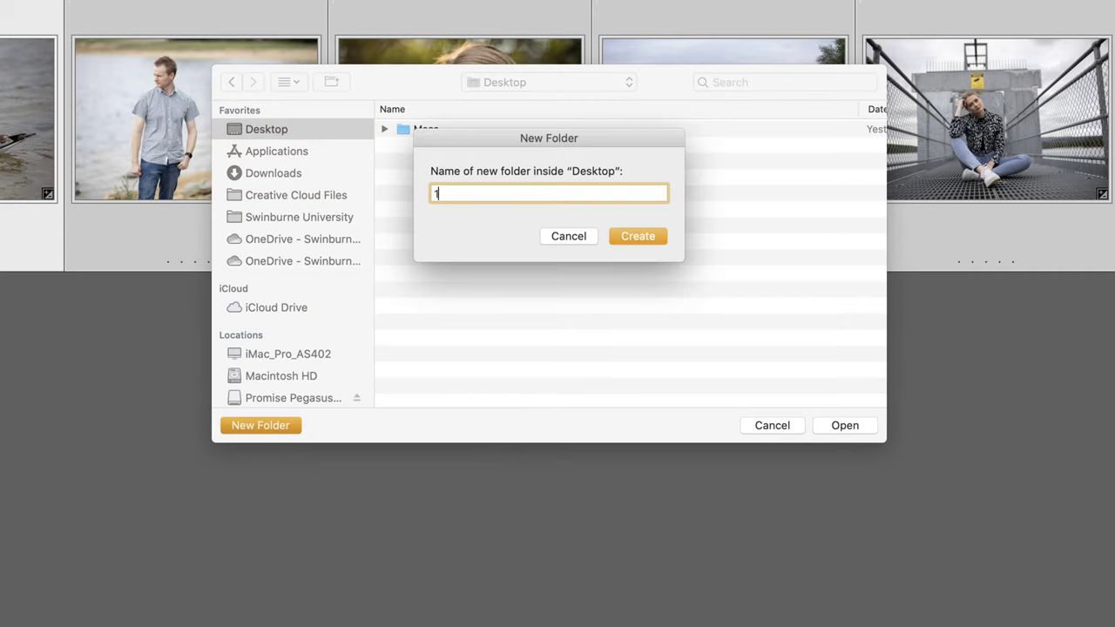
{"action": "type", "text": "2345_SMITH_Assignment2"}
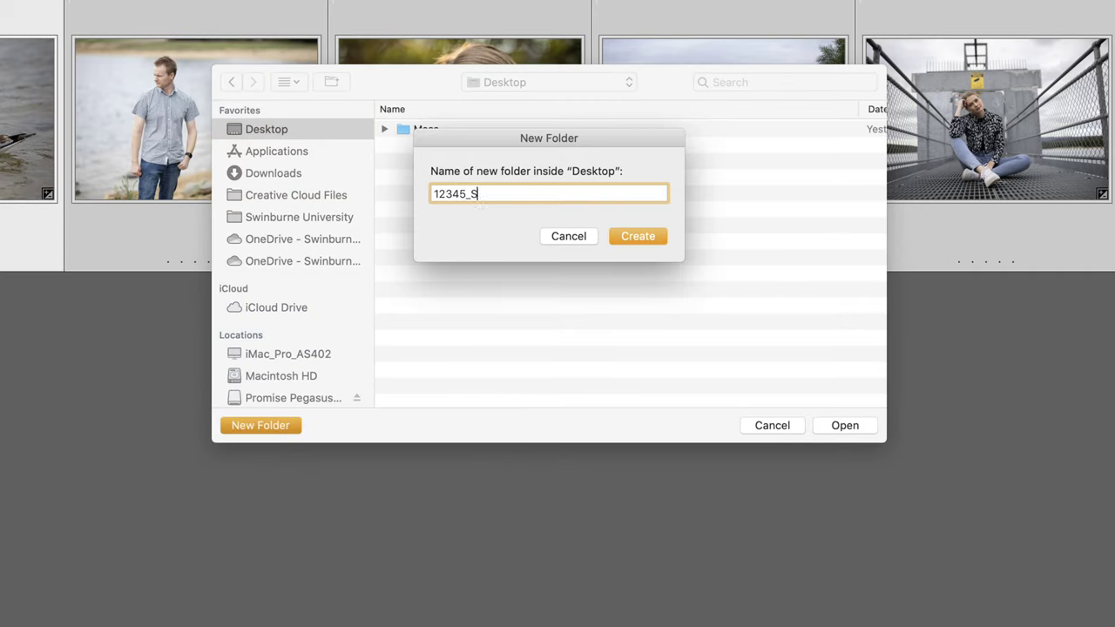